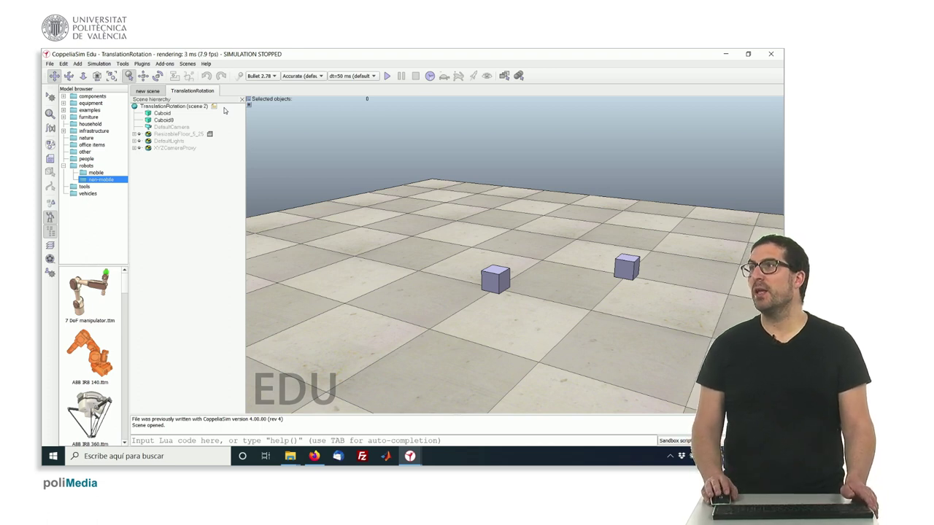
# Inspect the positions of Cuboid and Cuboid0, ending with Cuboid selected
pyautogui.click(159, 115)
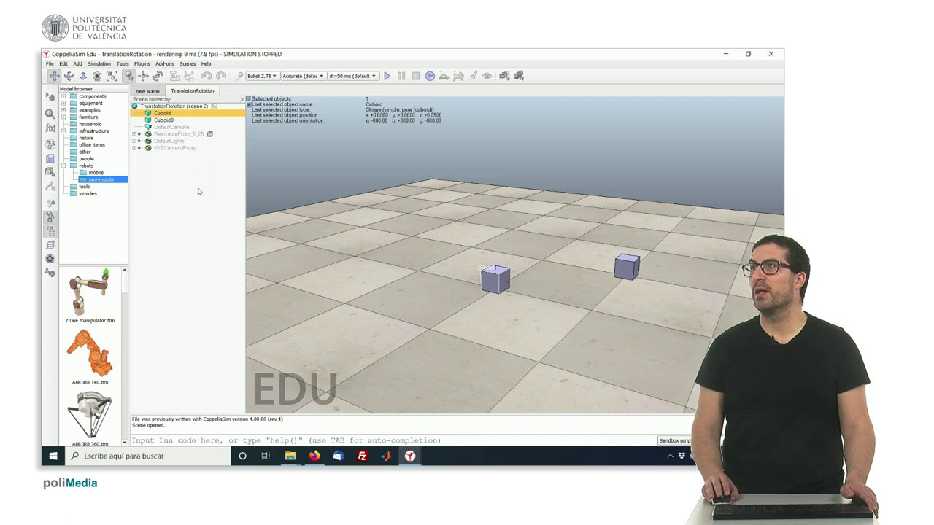
pyautogui.click(165, 121)
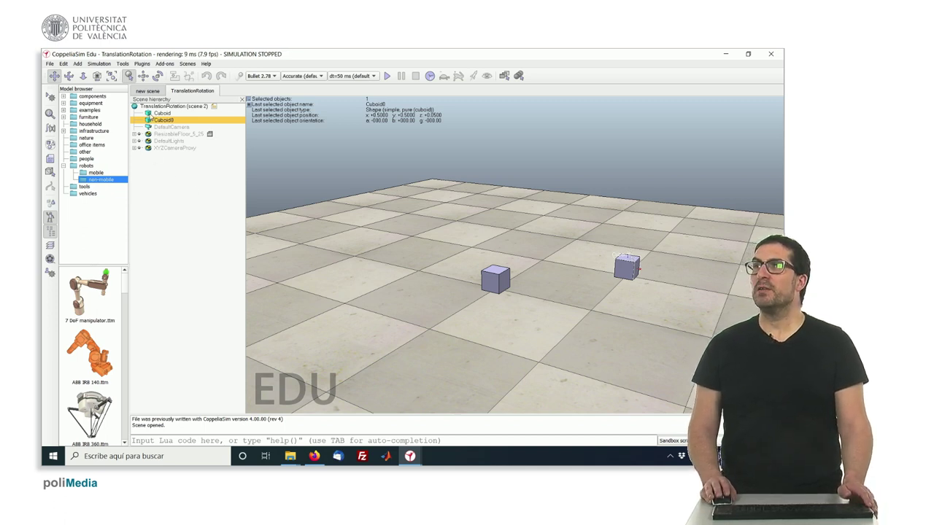
pyautogui.click(157, 113)
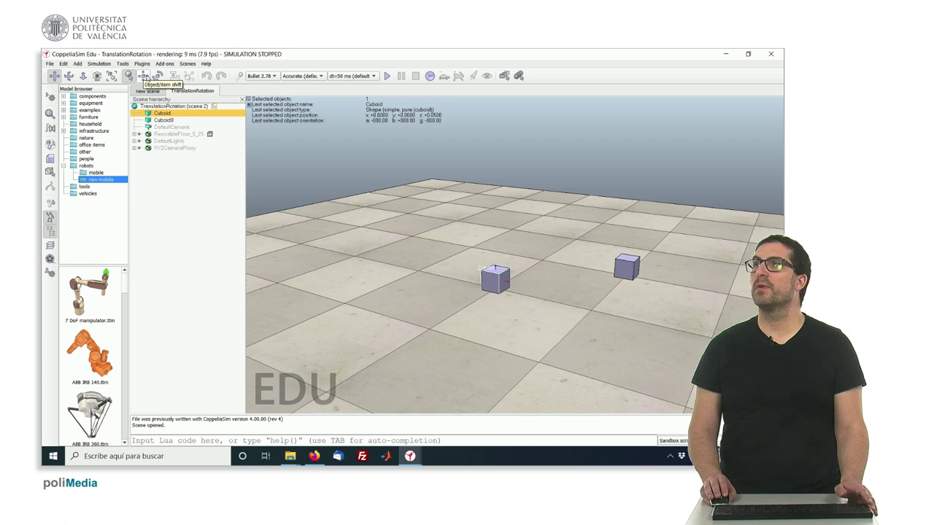
# Drag Cuboid across the floor to about x −0.055, y 0.19 with the translation settings shown
pyautogui.click(144, 76)
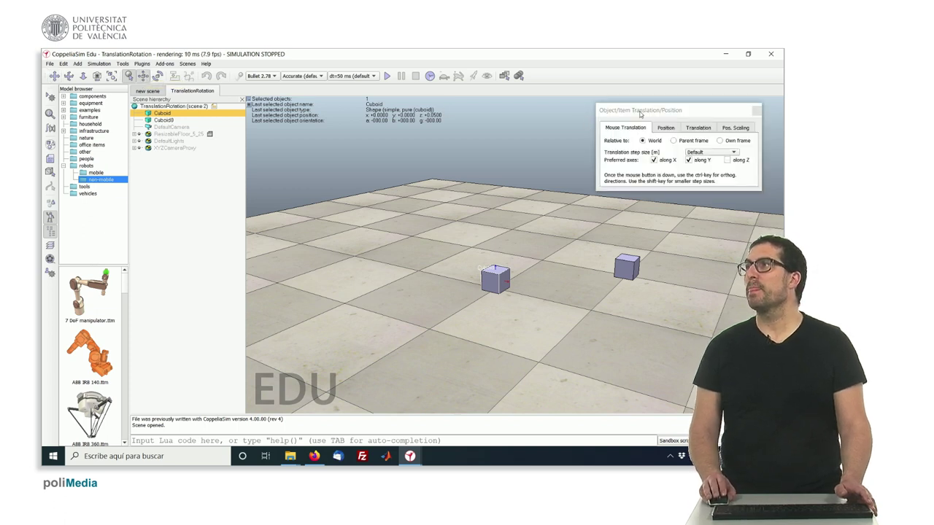
pyautogui.moveTo(640, 114); pyautogui.dragTo(642, 108)
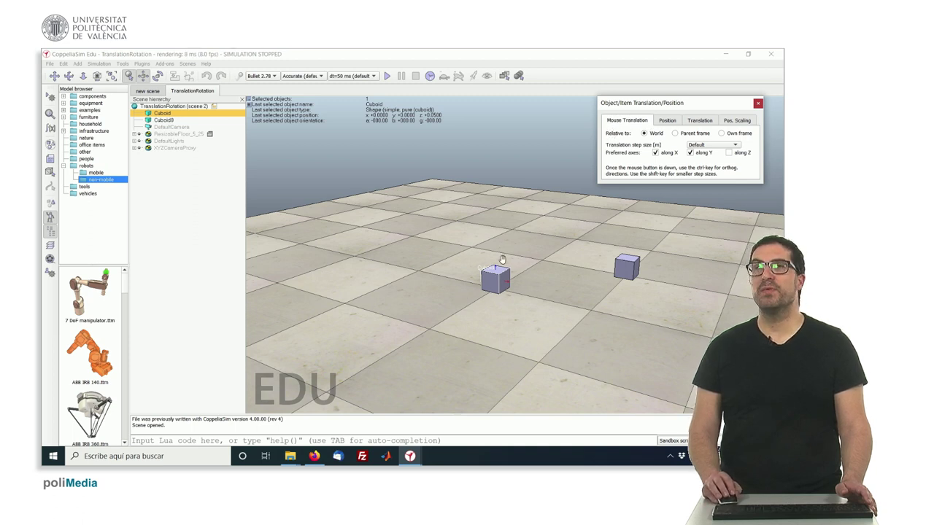
pyautogui.moveTo(513, 297); pyautogui.dragTo(495, 313)
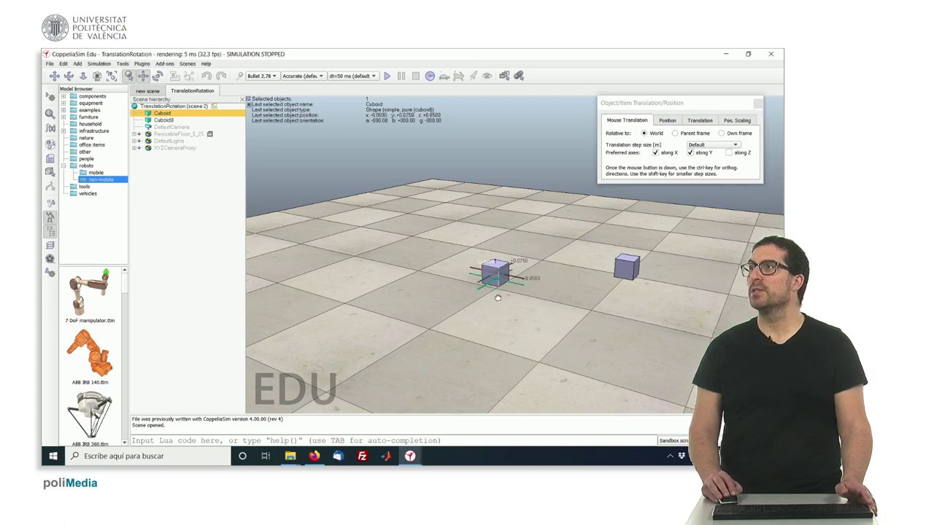
pyautogui.moveTo(495, 312); pyautogui.dragTo(512, 290)
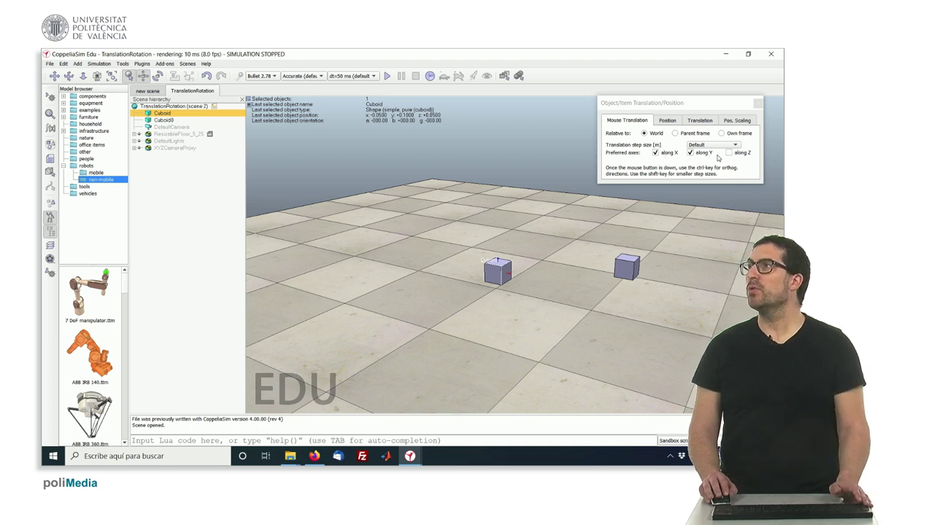
# Limit mouse translation to the X and Z axes, test-lifting Cuboid along Z
pyautogui.click(691, 154)
pyautogui.click(655, 153)
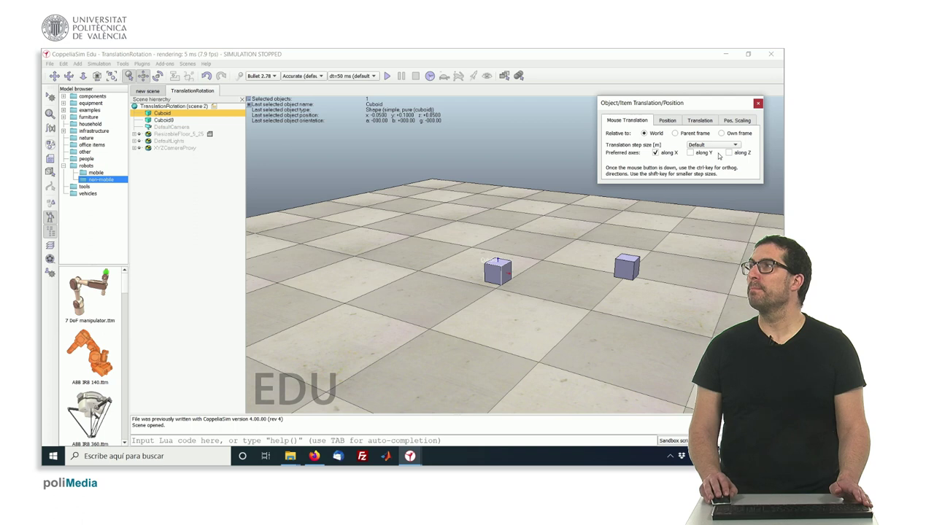
pyautogui.moveTo(530, 298); pyautogui.dragTo(528, 302)
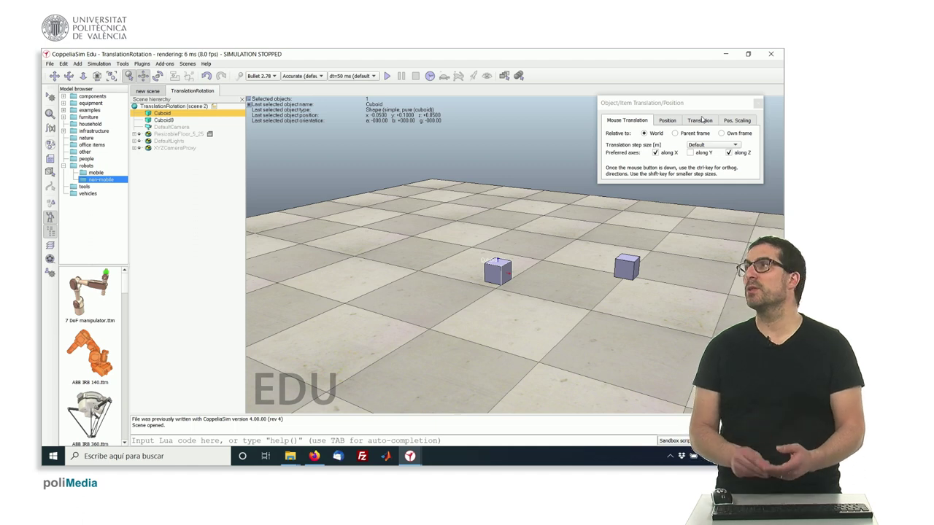
pyautogui.moveTo(508, 241); pyautogui.dragTo(509, 262, button='middle')
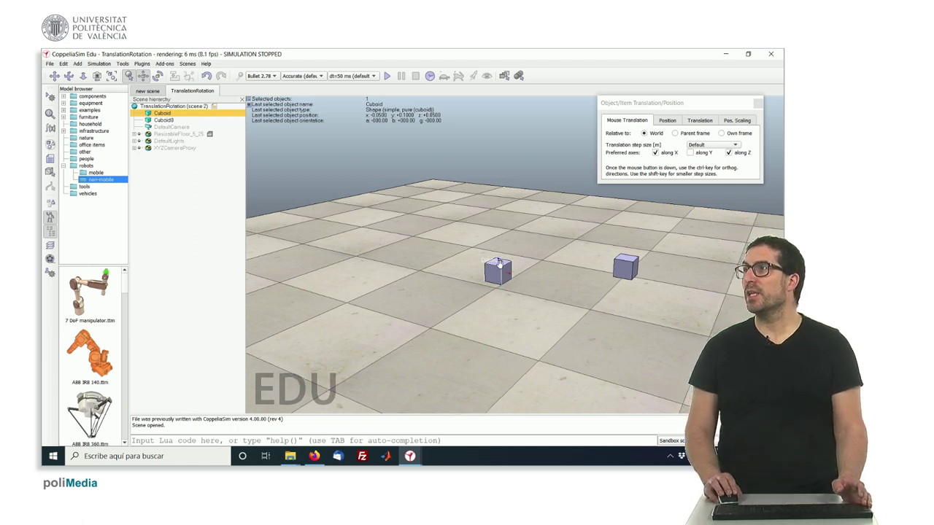
pyautogui.scroll(1, 508, 263)
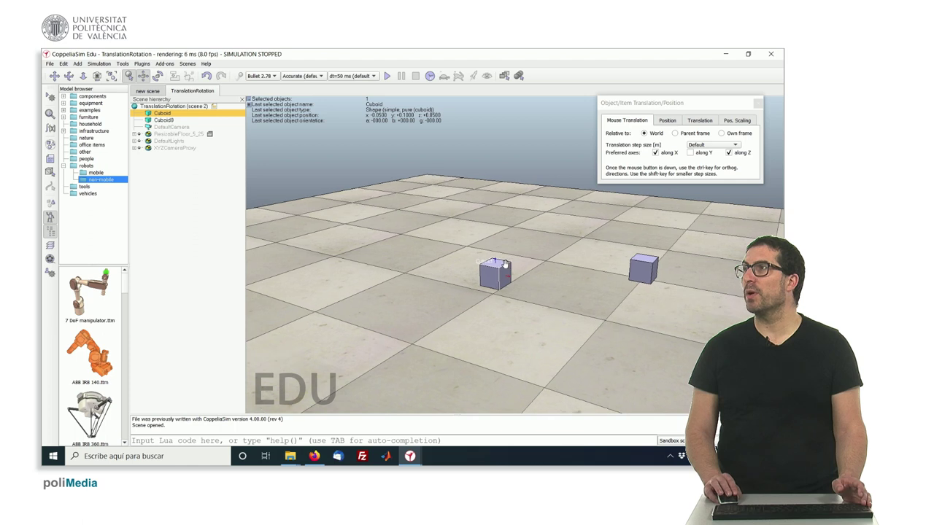
pyautogui.scroll(1, 503, 269)
pyautogui.scroll(1, 499, 274)
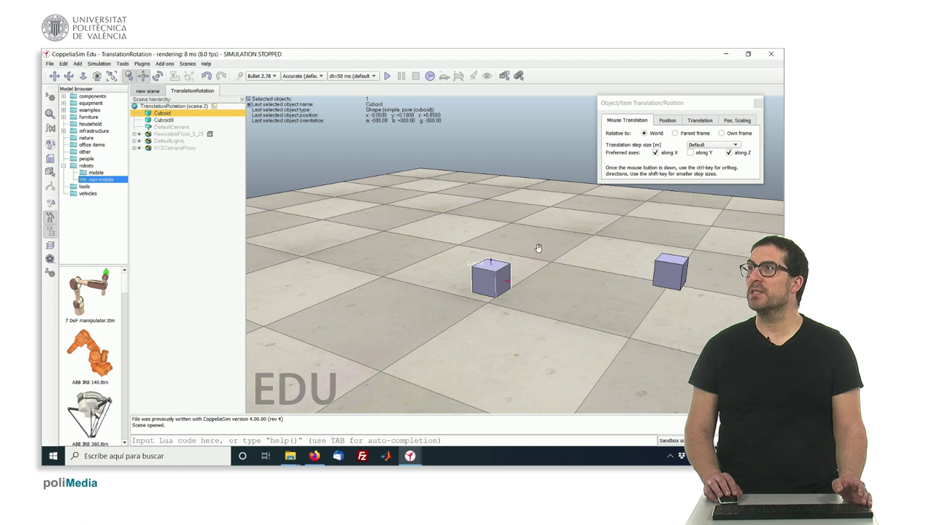
# Set Cuboid's absolute position to x 0.05 and z 0.15
pyautogui.click(672, 121)
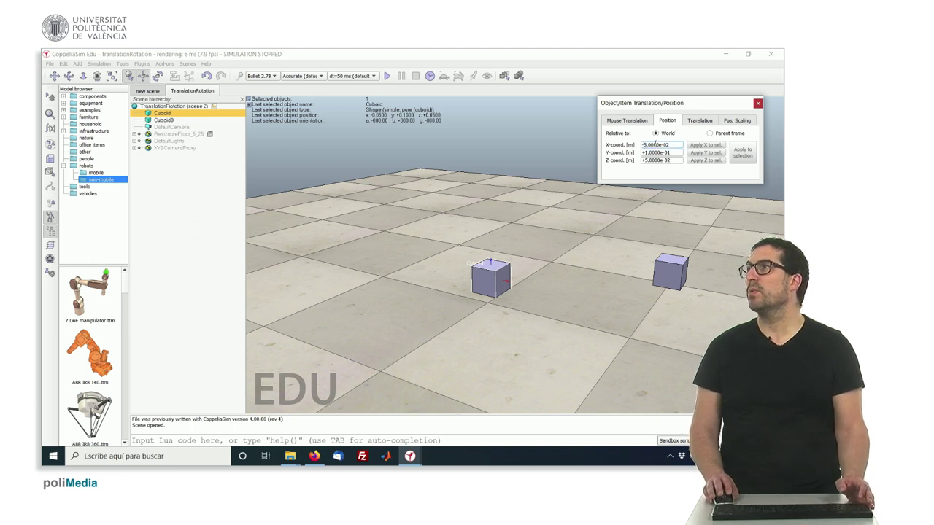
pyautogui.click(645, 145)
pyautogui.press('BackSpace')
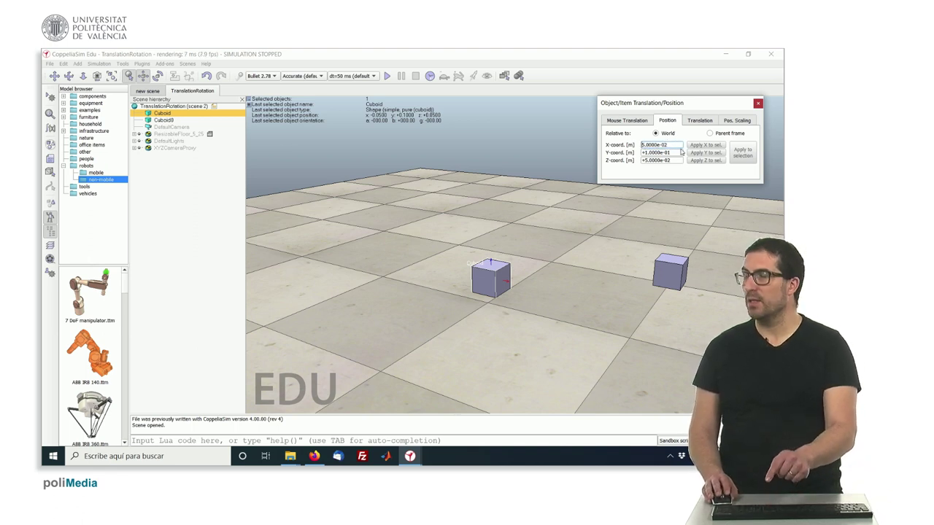
pyautogui.press('Return')
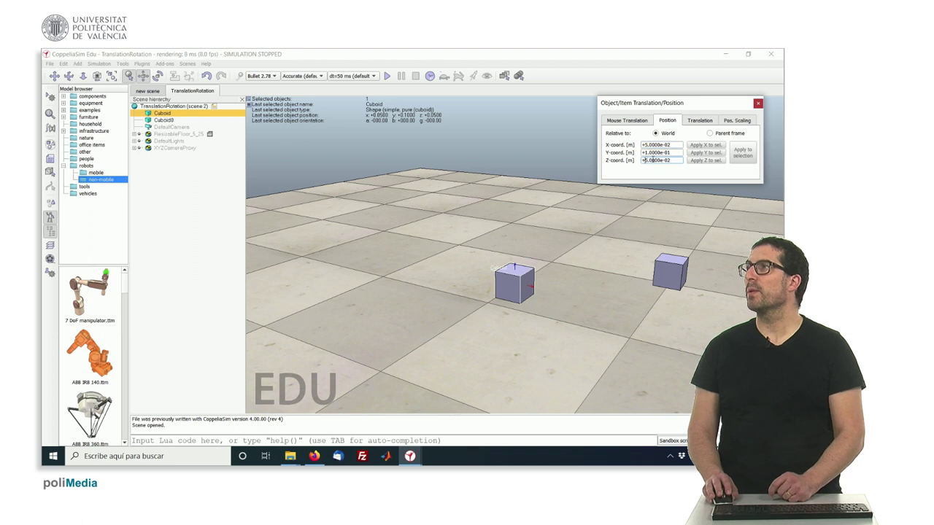
pyautogui.write('1')
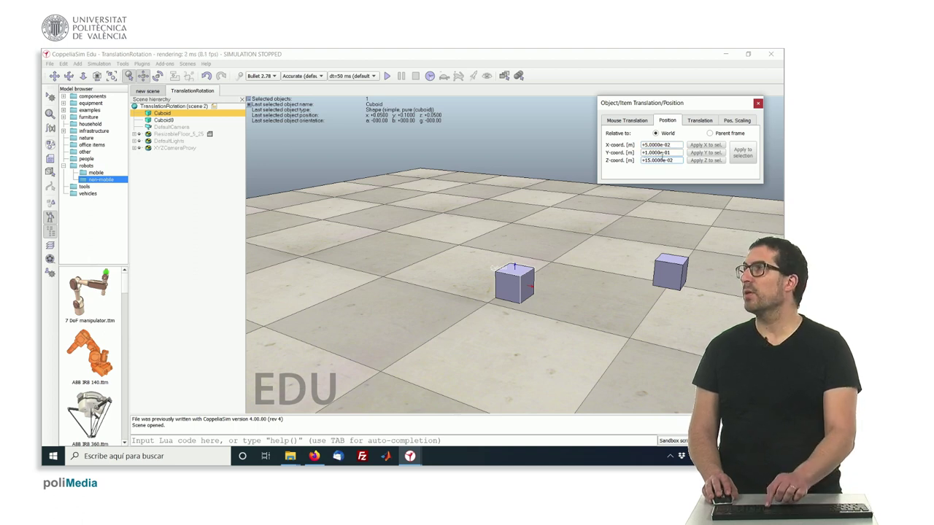
pyautogui.press('Return')
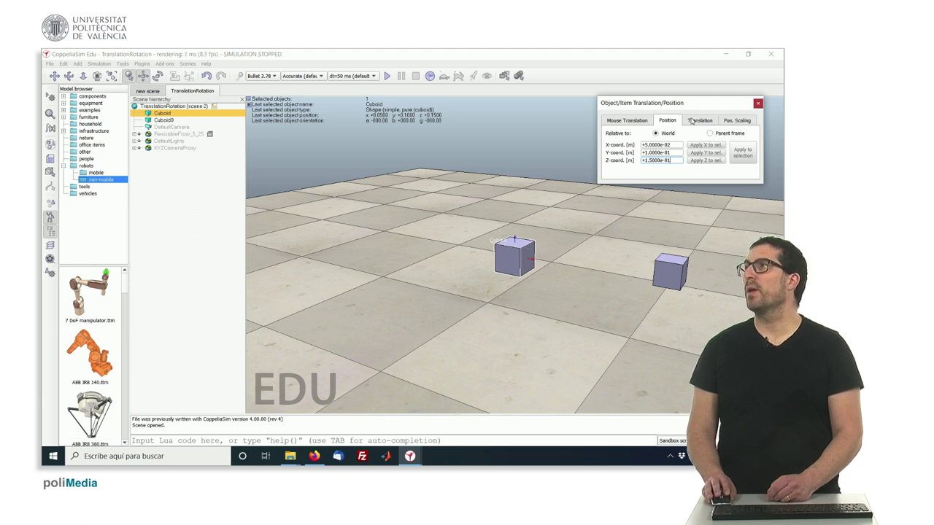
pyautogui.click(690, 122)
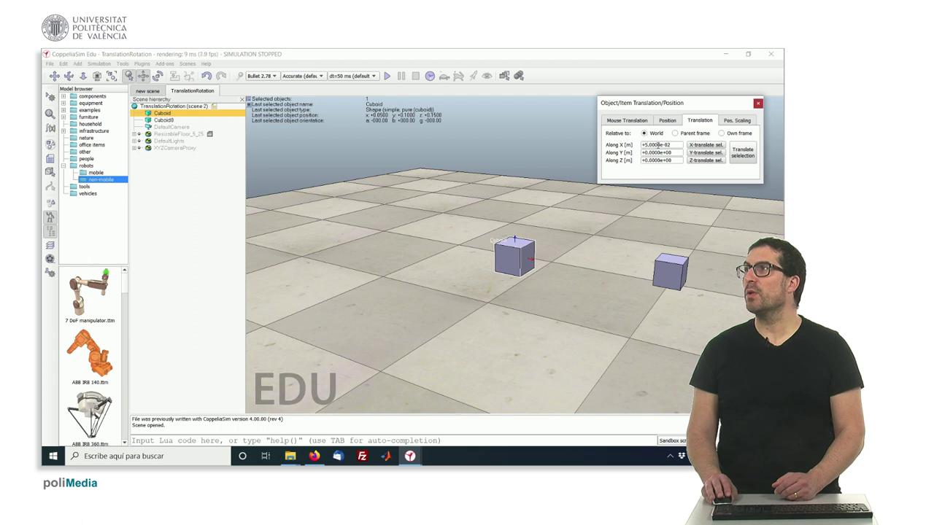
# Shift Cuboid three 0.05 steps along X, then one −0.05 step back
pyautogui.click(700, 148)
pyautogui.click(701, 148)
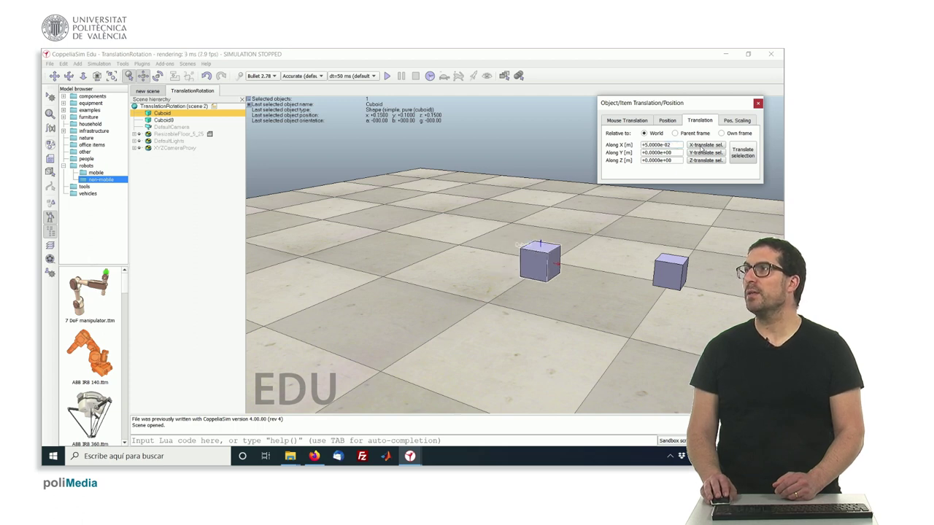
pyautogui.click(700, 148)
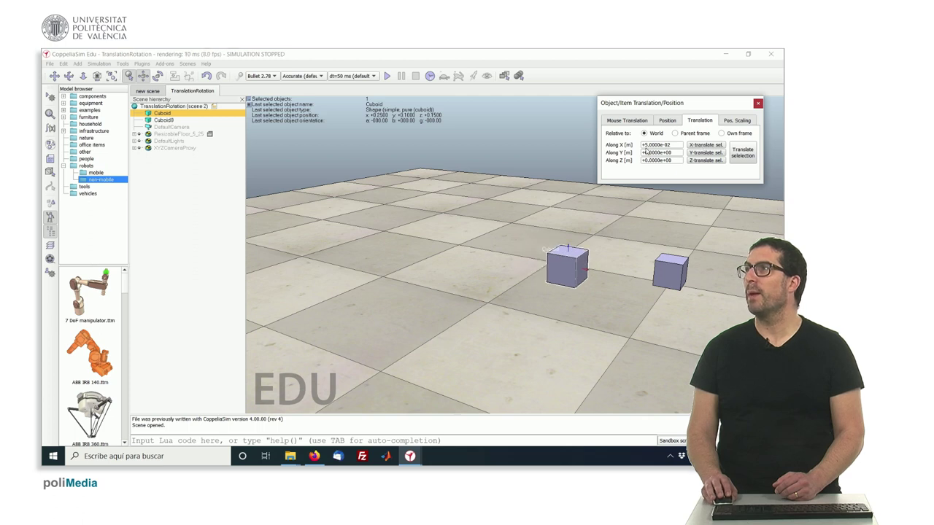
pyautogui.write('-')
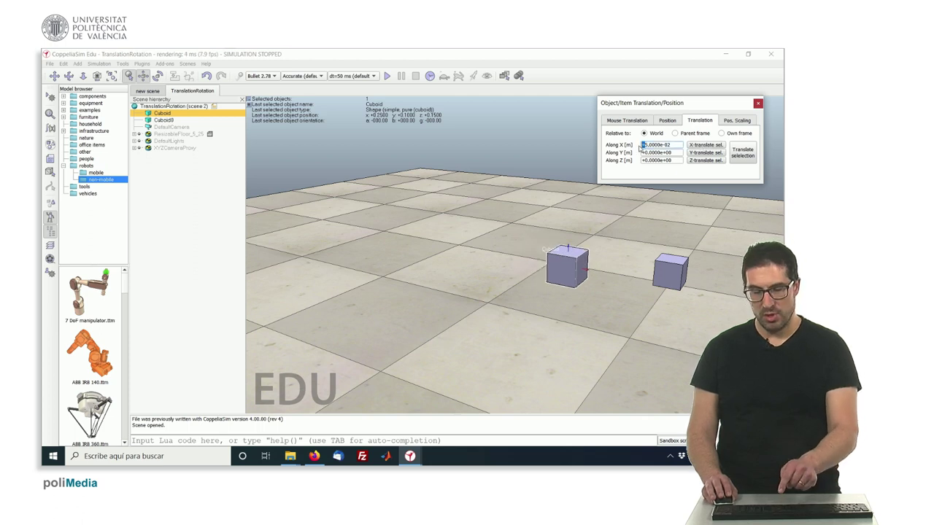
pyautogui.click(697, 146)
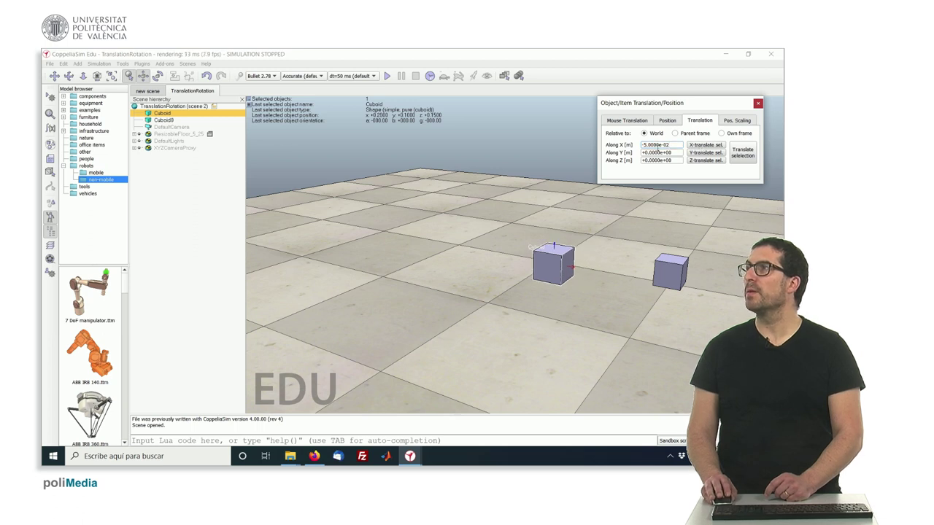
pyautogui.click(643, 145)
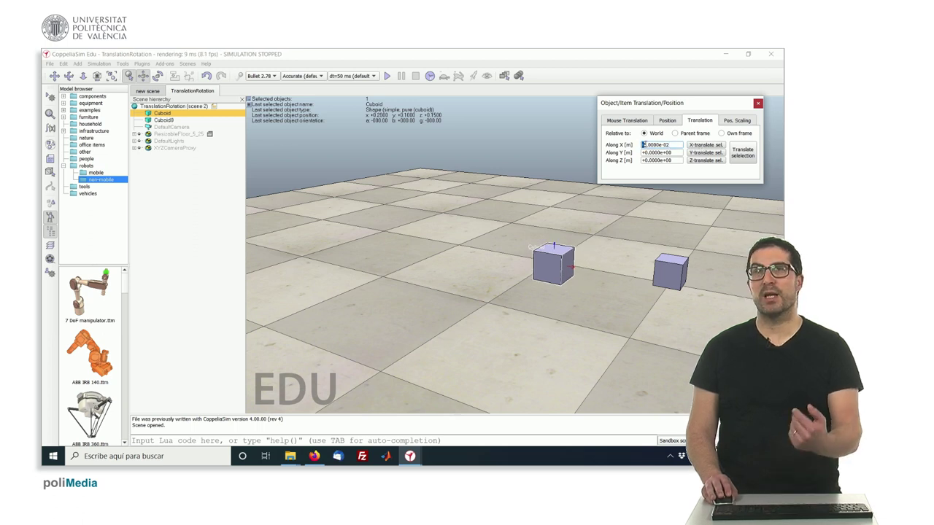
pyautogui.moveTo(643, 144); pyautogui.dragTo(686, 143)
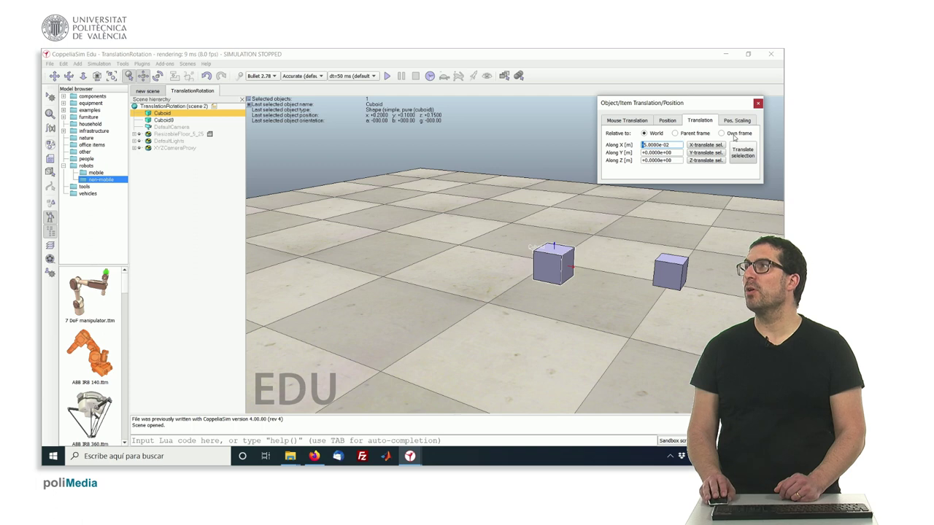
# Close the Translation/Position dialog, leaving Cuboid at x 0.20, z 0.15
pyautogui.click(758, 103)
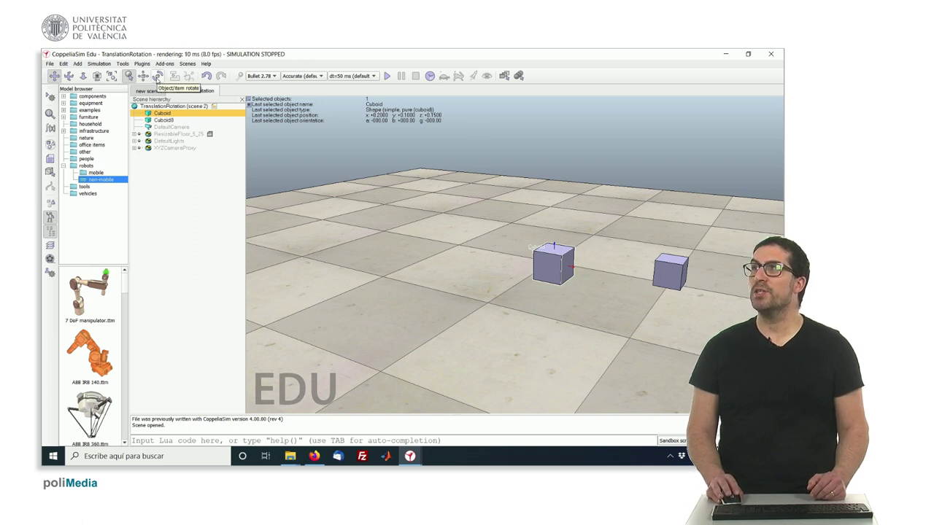
# Rotate Cuboid to a 45° Gamma angle and test mouse rotation about its Z axis
pyautogui.click(157, 75)
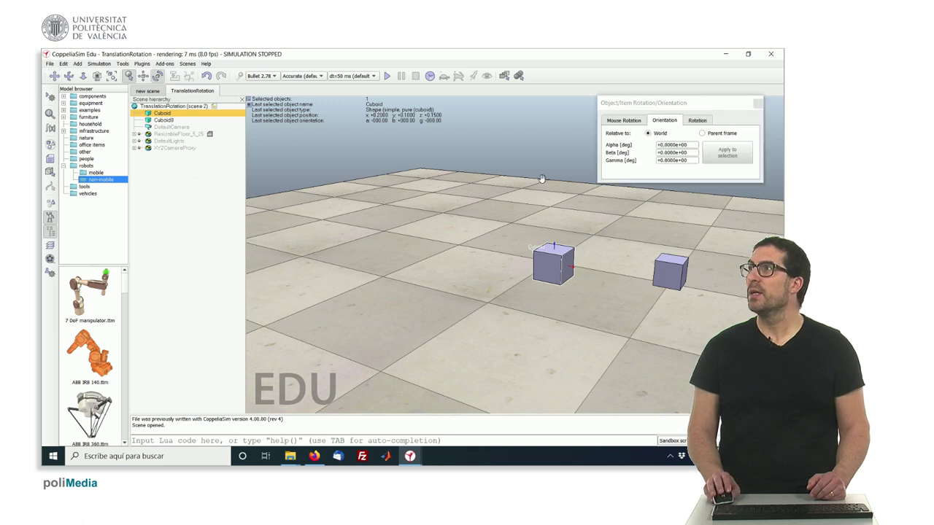
pyautogui.click(659, 159)
pyautogui.doubleClick(659, 159)
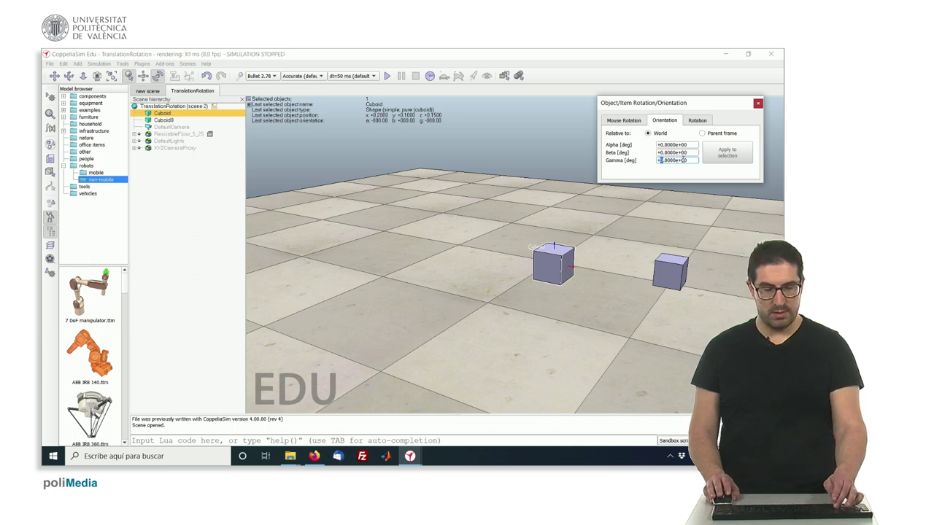
pyautogui.write('45')
pyautogui.press('Return')
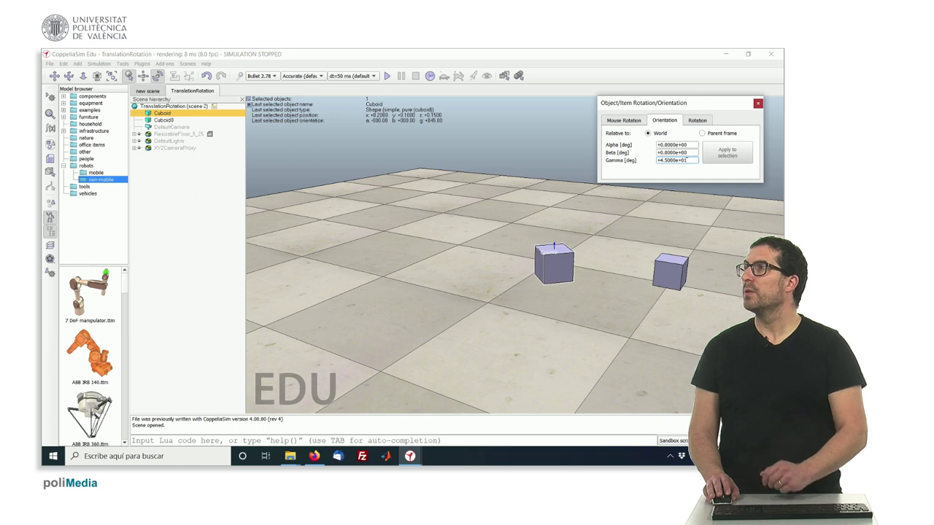
pyautogui.click(627, 122)
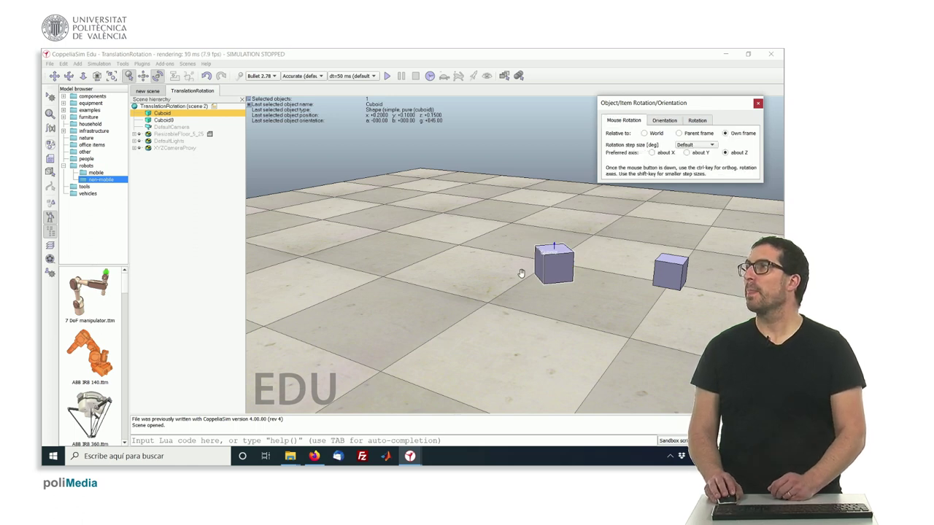
pyautogui.moveTo(554, 264)
pyautogui.mouseDown()
pyautogui.moveTo(574, 279)
pyautogui.moveTo(548, 280)
pyautogui.mouseUp()
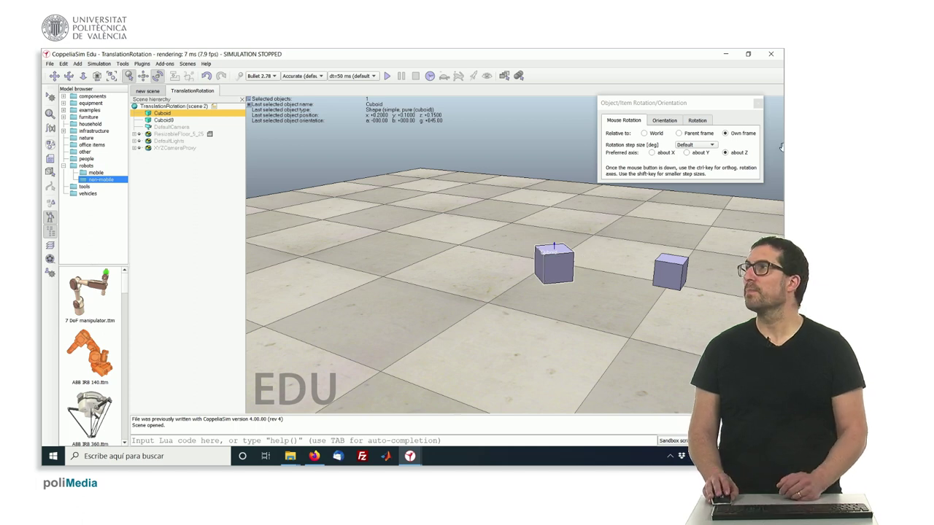
# Close the rotation settings and Ctrl-add Cuboid0 to the selection alongside Cuboid
pyautogui.click(758, 103)
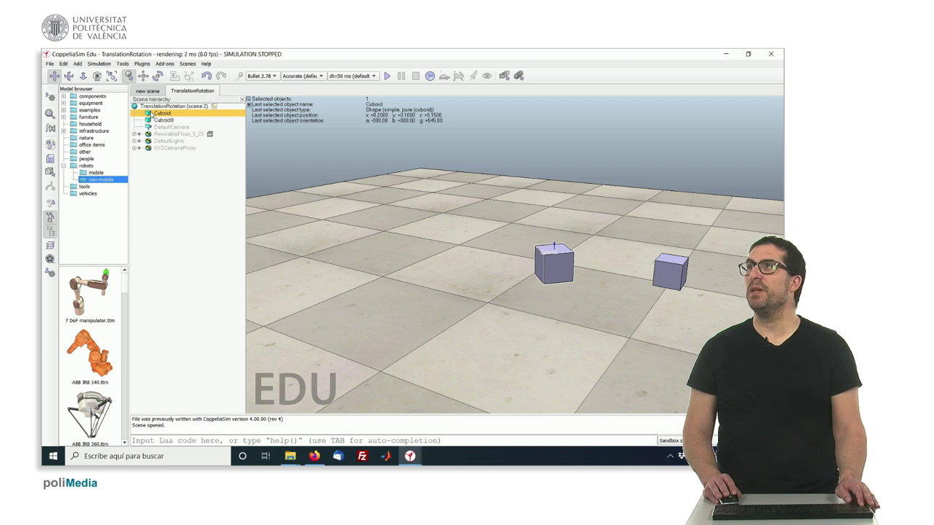
pyautogui.keyDown('ctrl'); pyautogui.click(150, 121); pyautogui.keyUp('ctrl')
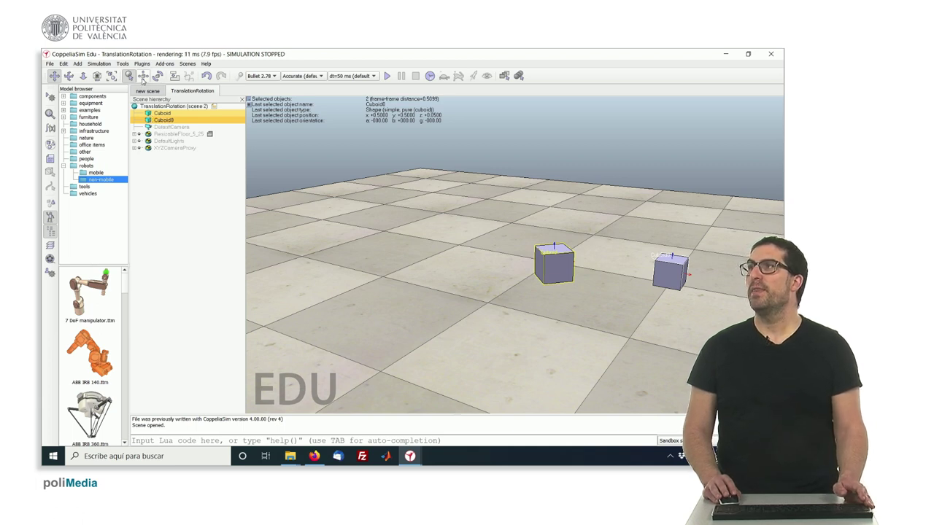
# Copy Cuboid0's Y coordinate onto Cuboid with Apply Y to sel
pyautogui.click(143, 76)
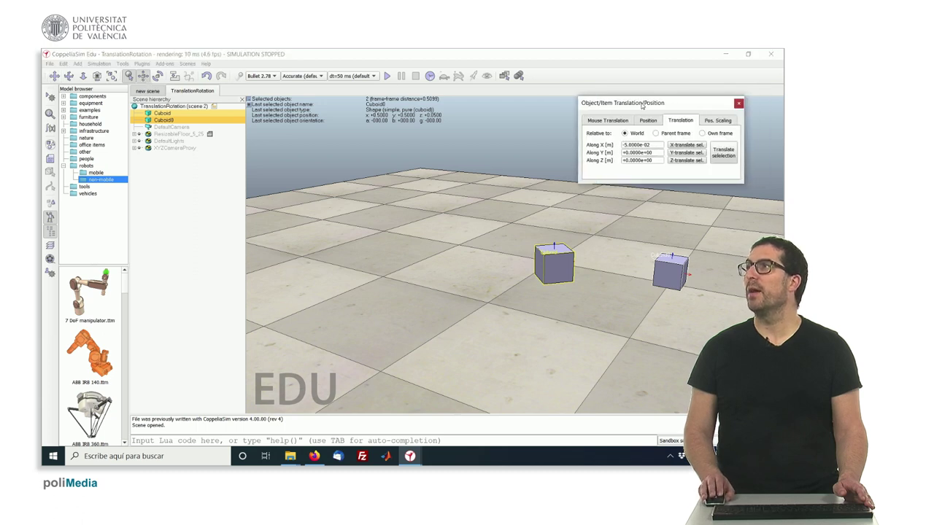
pyautogui.moveTo(661, 105); pyautogui.dragTo(660, 114)
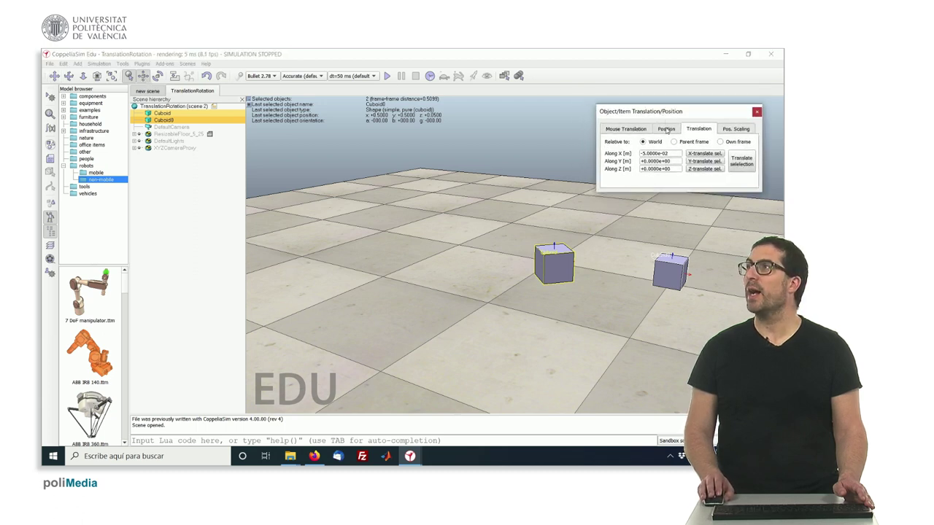
pyautogui.click(666, 130)
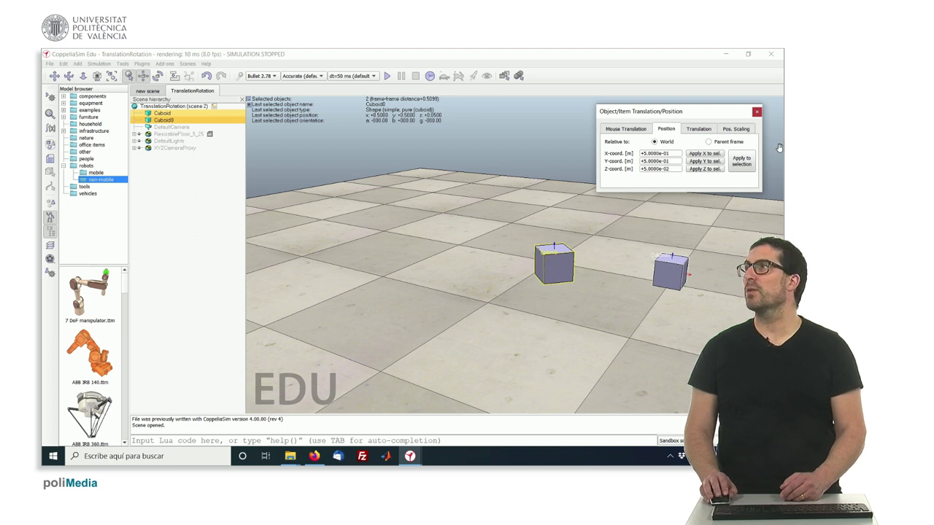
pyautogui.click(715, 160)
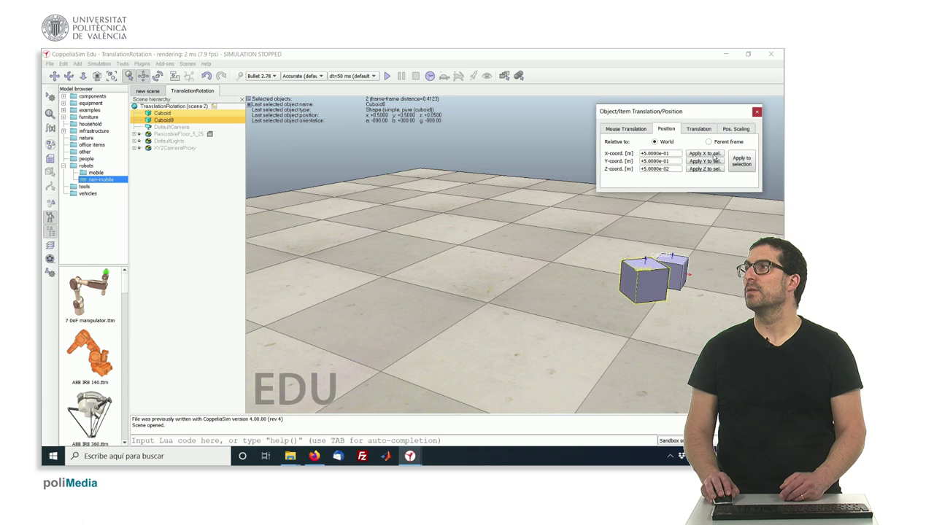
# Copy Cuboid0's Z height of 0.05 onto Cuboid, lowering it to the floor
pyautogui.click(757, 111)
pyautogui.moveTo(680, 204)
pyautogui.mouseDown()
pyautogui.moveTo(686, 232)
pyautogui.moveTo(667, 210)
pyautogui.mouseUp()
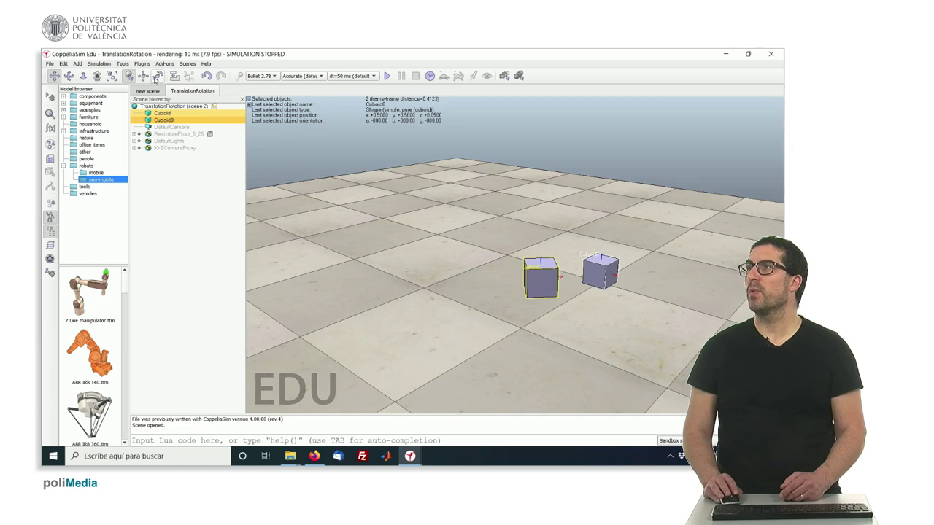
pyautogui.click(143, 78)
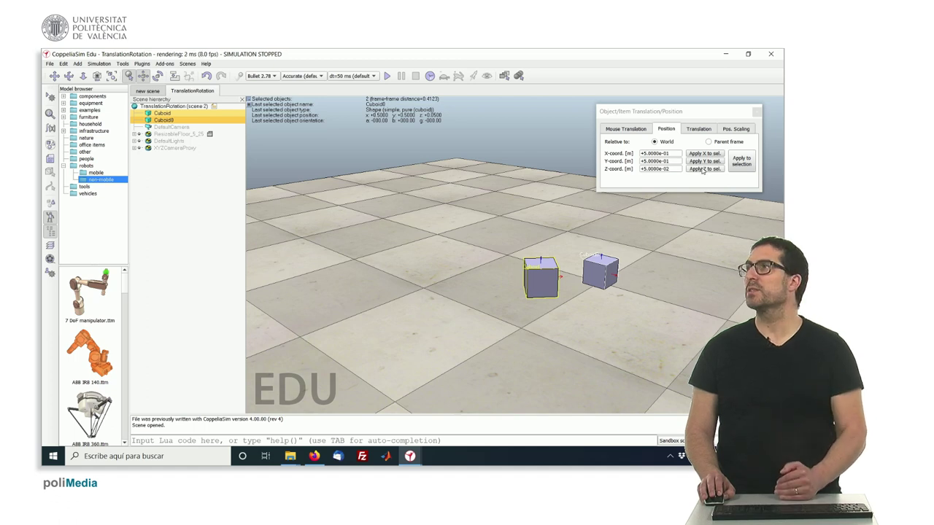
pyautogui.click(702, 169)
pyautogui.click(756, 111)
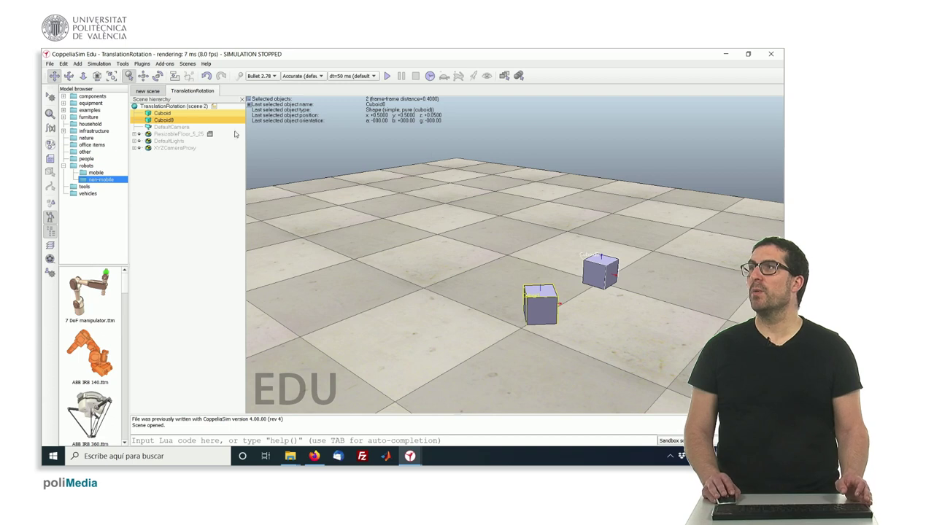
# Apply Cuboid's 45° orientation to Cuboid0, then deselect both cuboids
pyautogui.click(161, 120)
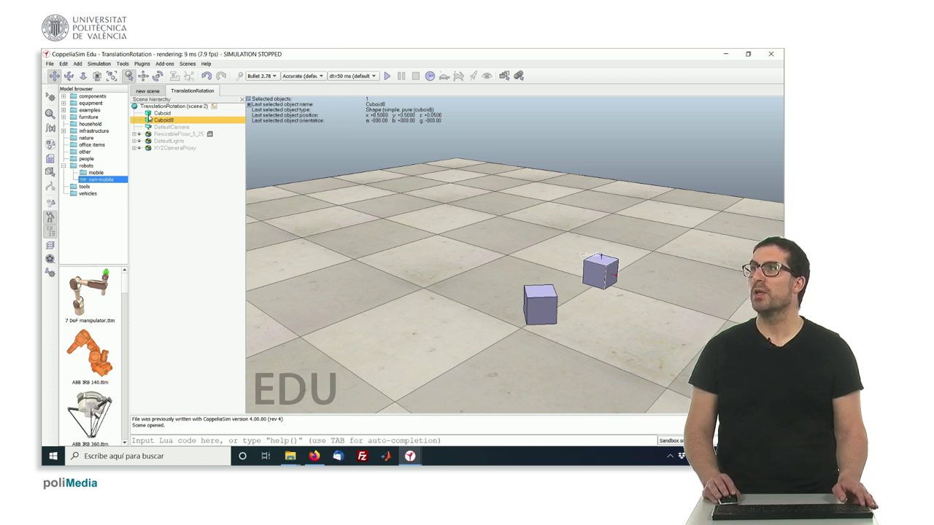
pyautogui.keyDown('ctrl'); pyautogui.click(149, 114); pyautogui.keyUp('ctrl')
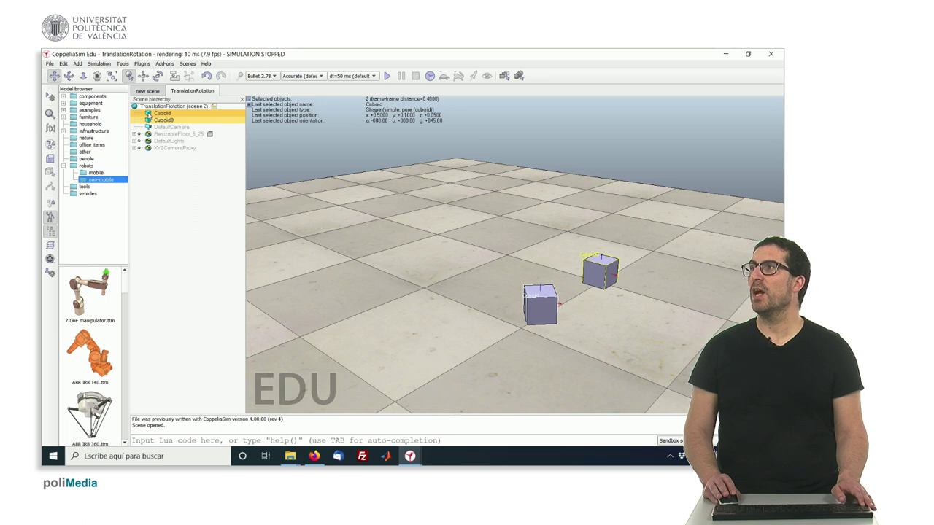
pyautogui.click(158, 76)
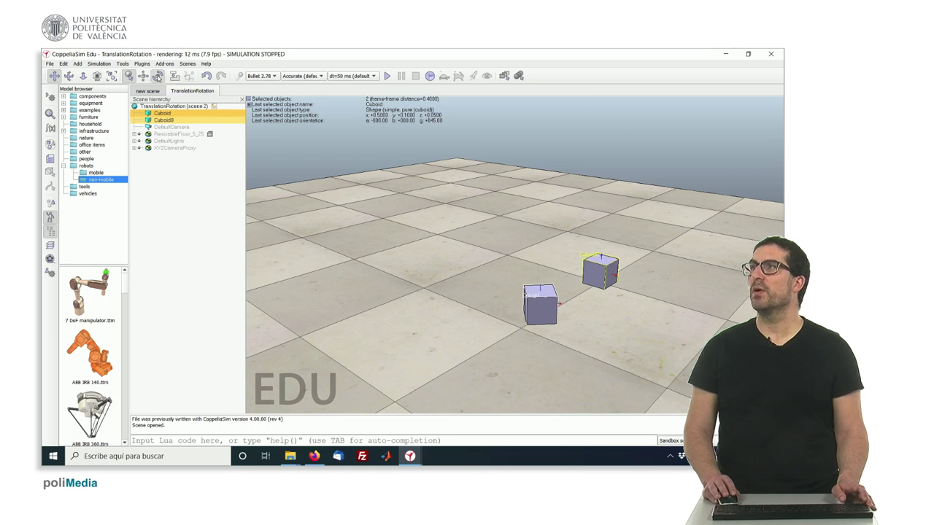
pyautogui.click(663, 129)
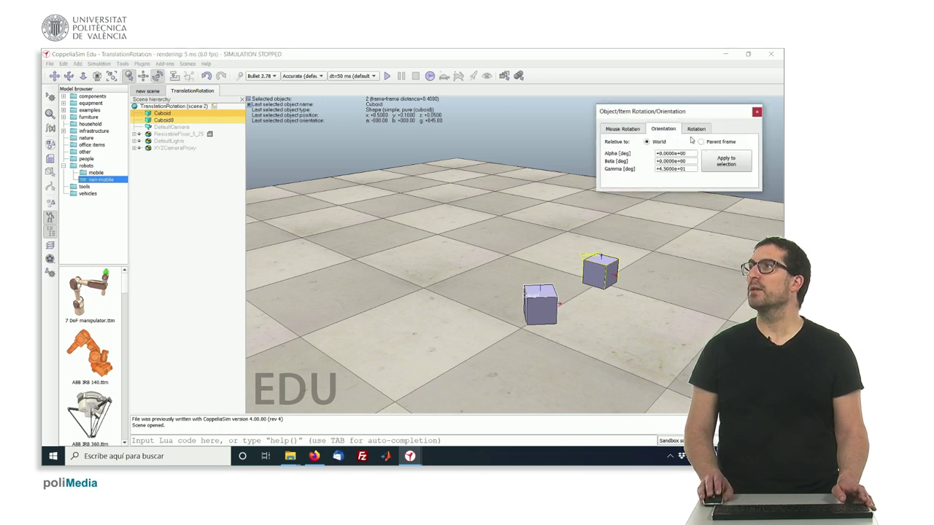
pyautogui.click(720, 163)
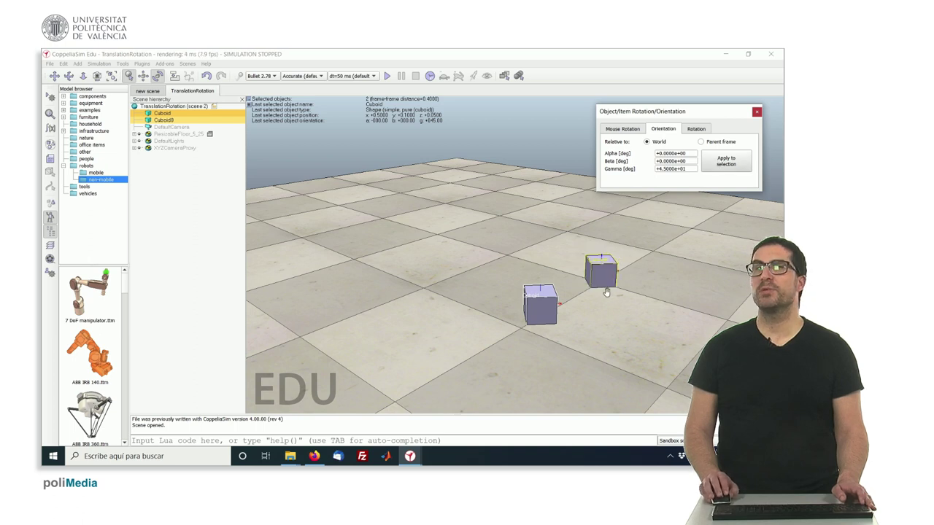
pyautogui.click(756, 114)
pyautogui.click(505, 202)
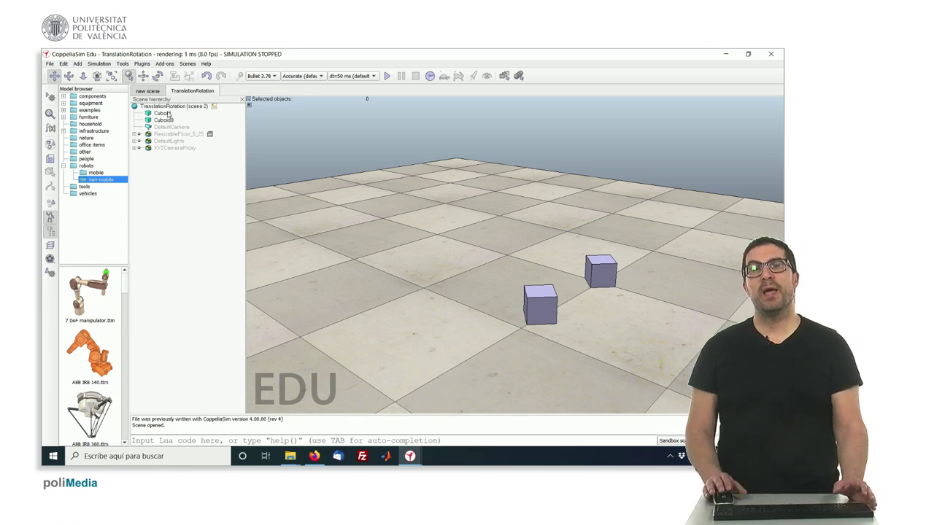
# Parent Cuboid0 under Cuboid in the scene hierarchy, leaving Cuboid selected
pyautogui.click(156, 121)
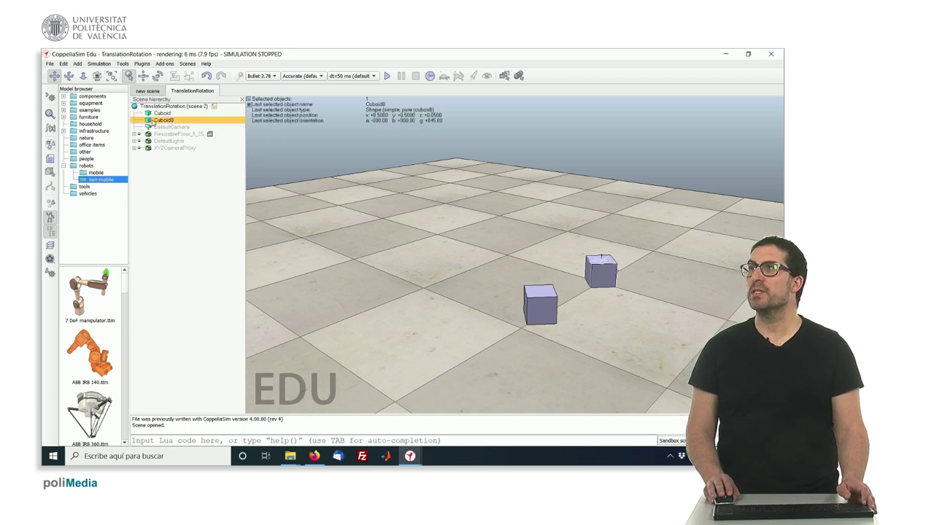
pyautogui.moveTo(152, 123); pyautogui.dragTo(161, 114)
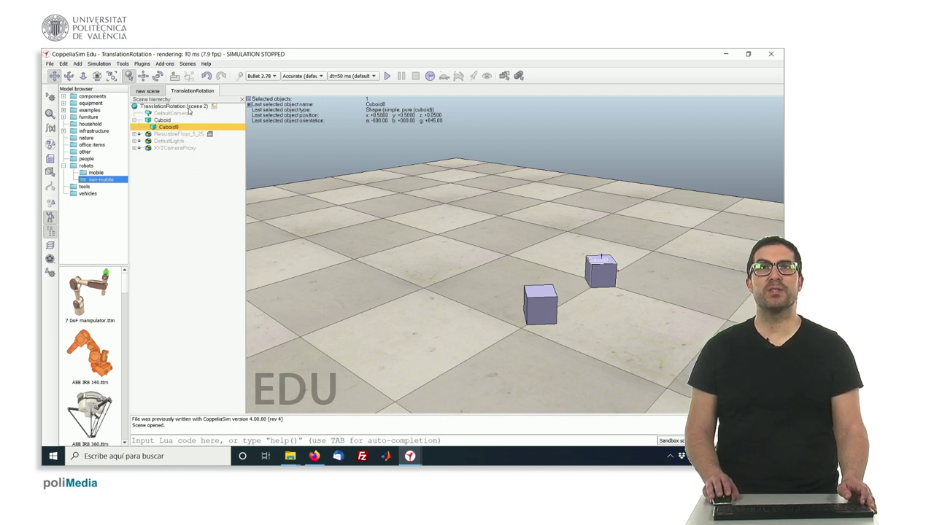
pyautogui.click(162, 122)
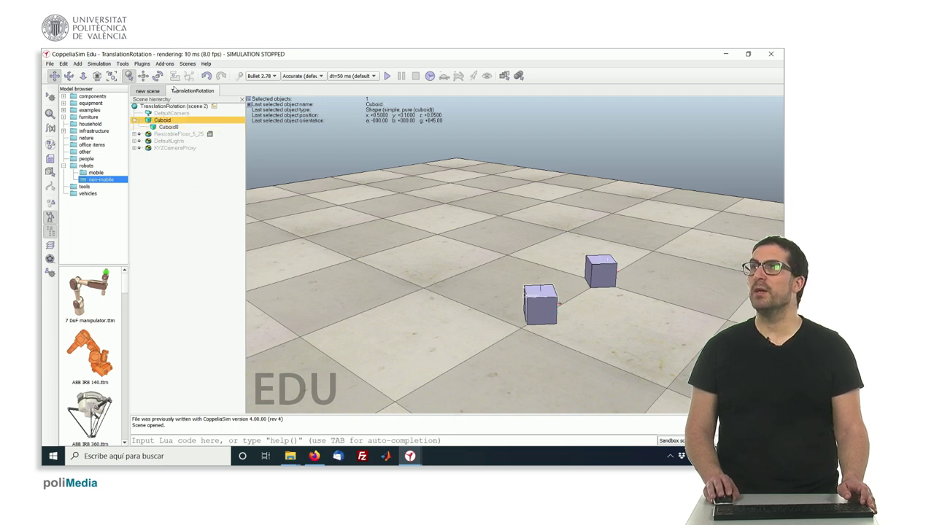
# Slide Cuboid across the floor with mouse translation, carrying Cuboid0 along
pyautogui.click(144, 76)
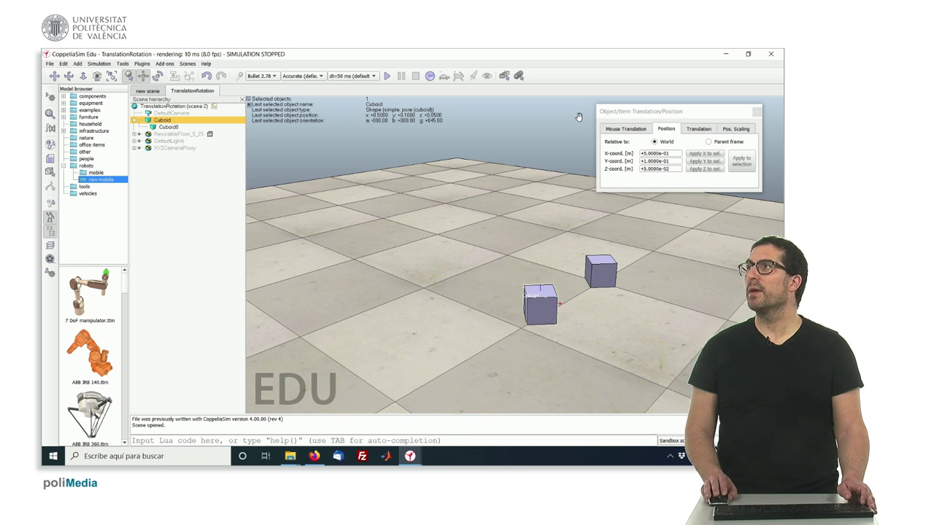
pyautogui.click(620, 129)
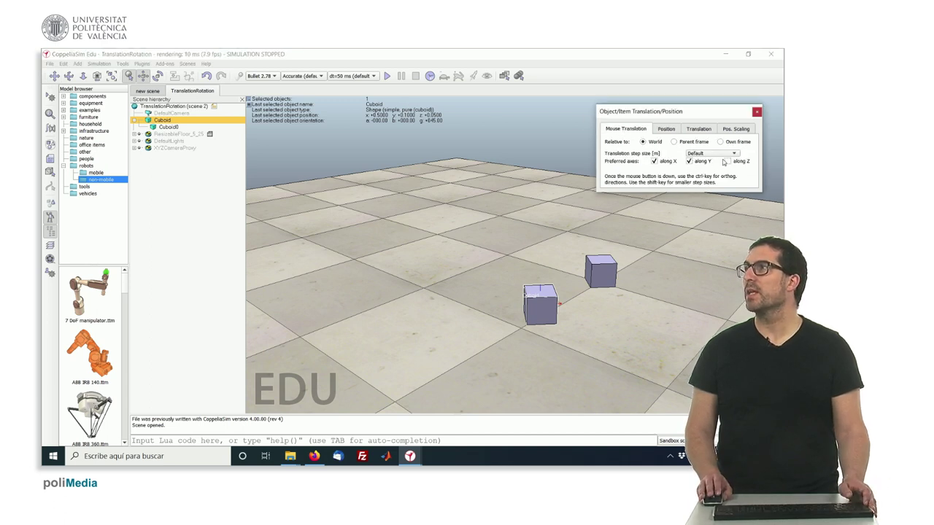
pyautogui.moveTo(542, 310)
pyautogui.mouseDown()
pyautogui.moveTo(484, 336)
pyautogui.moveTo(418, 290)
pyautogui.mouseUp()
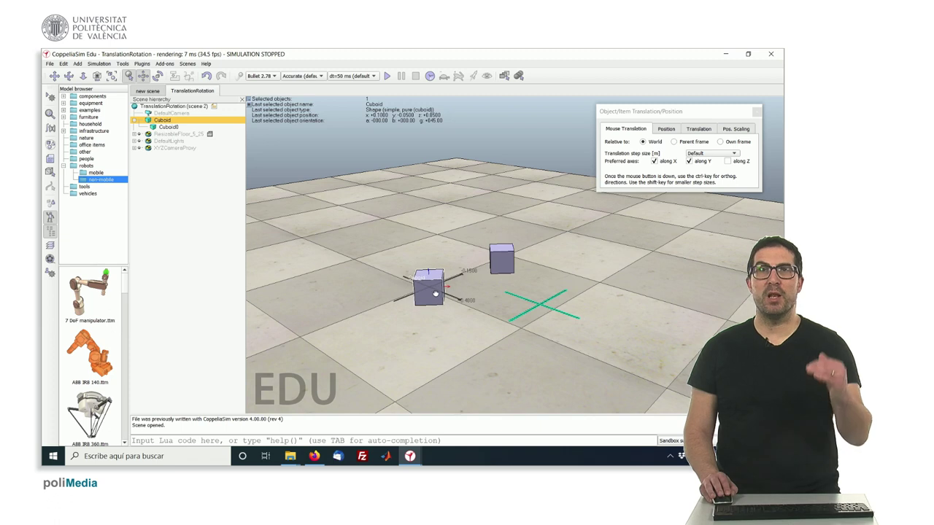
pyautogui.moveTo(418, 291)
pyautogui.mouseDown()
pyautogui.moveTo(499, 294)
pyautogui.moveTo(493, 276)
pyautogui.mouseUp()
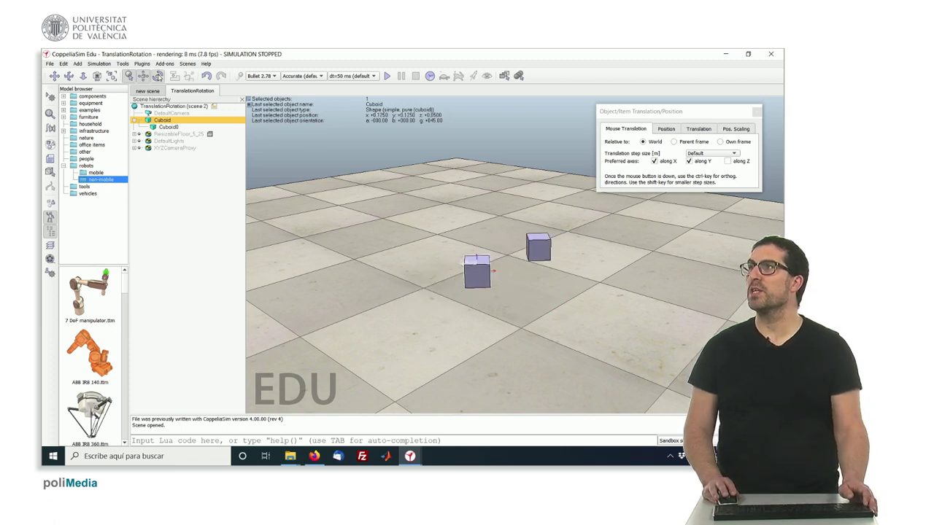
# Spin Cuboid about Z to roughly 125° with mouse rotation, swinging its child around
pyautogui.click(158, 76)
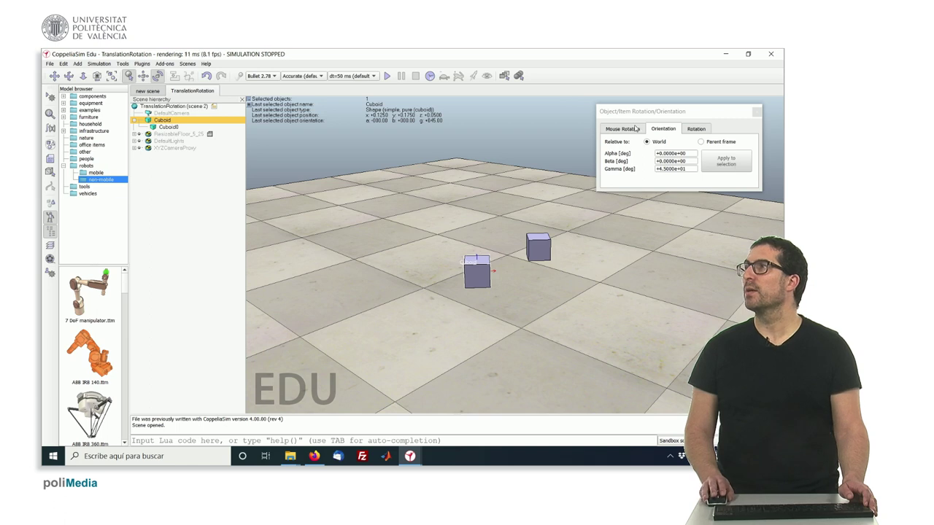
pyautogui.click(622, 128)
pyautogui.moveTo(483, 272)
pyautogui.mouseDown()
pyautogui.moveTo(444, 280)
pyautogui.moveTo(548, 226)
pyautogui.mouseUp()
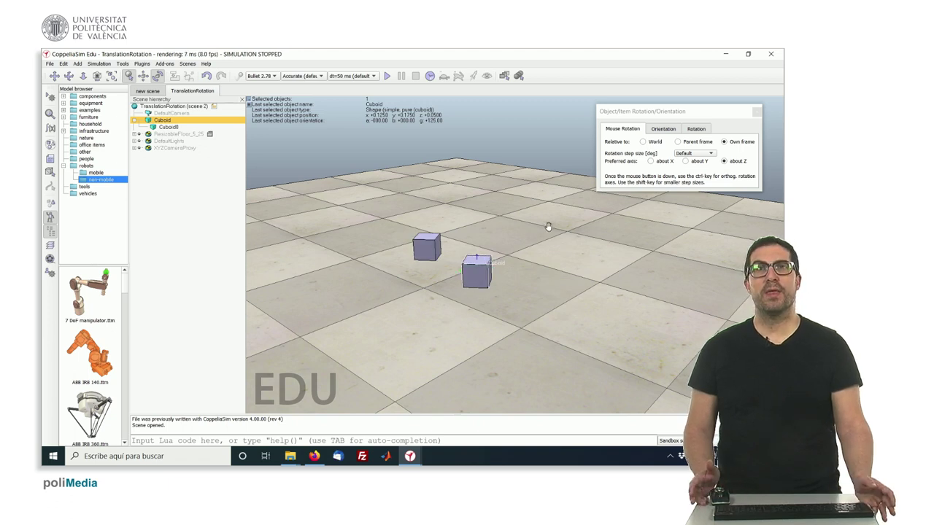